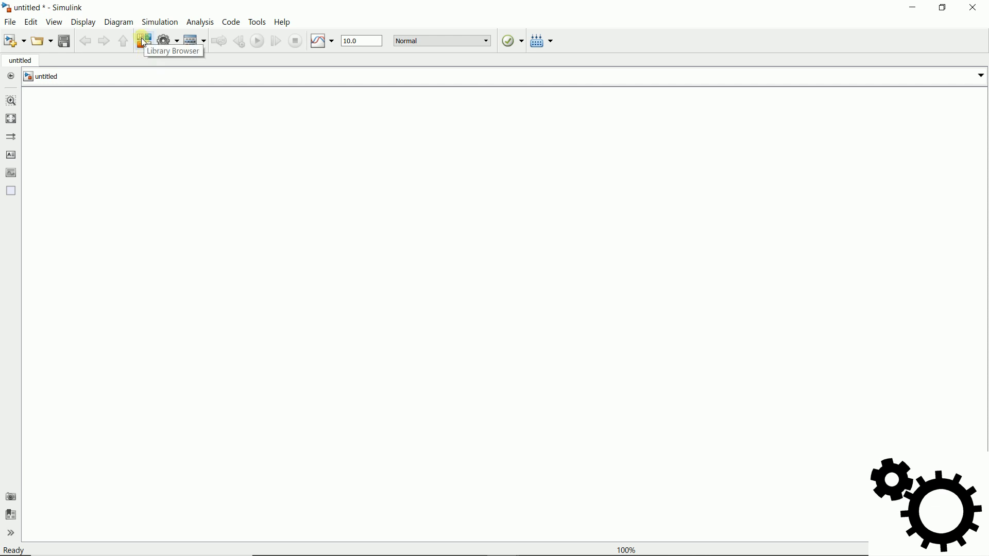
# Add a Step source block and, beside it, a continuous Transfer Fcn block from the library to the empty model.
pyautogui.click(142, 42)
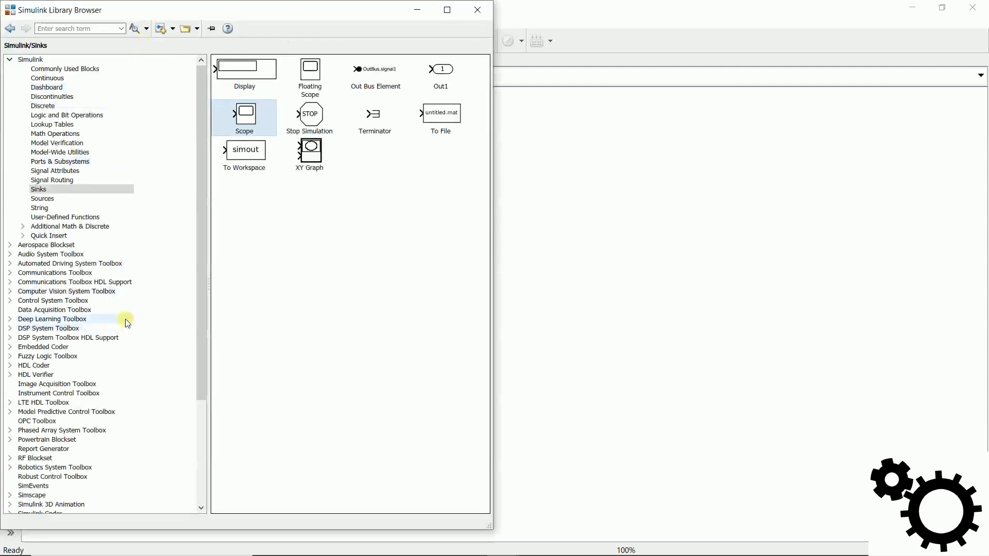
pyautogui.click(77, 200)
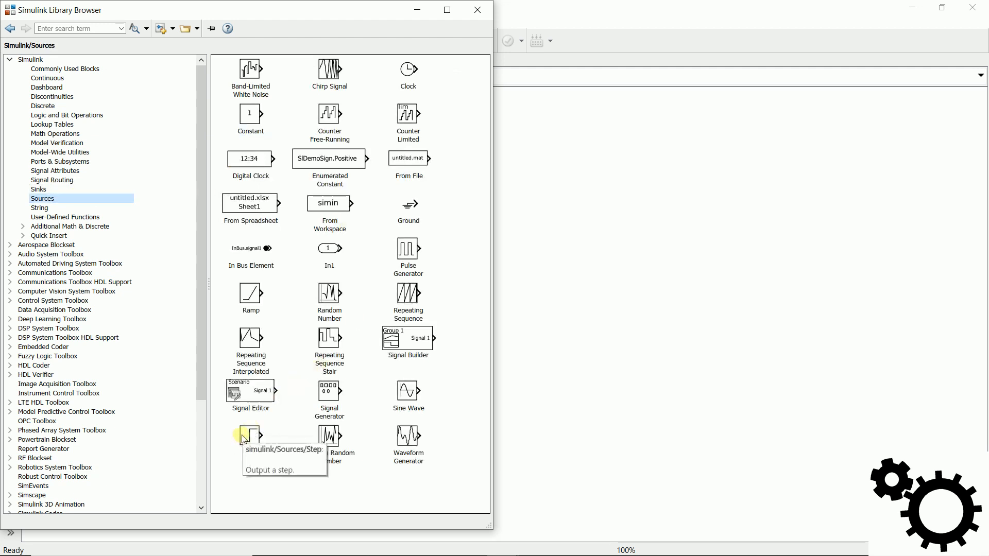
pyautogui.moveTo(244, 438); pyautogui.dragTo(534, 208)
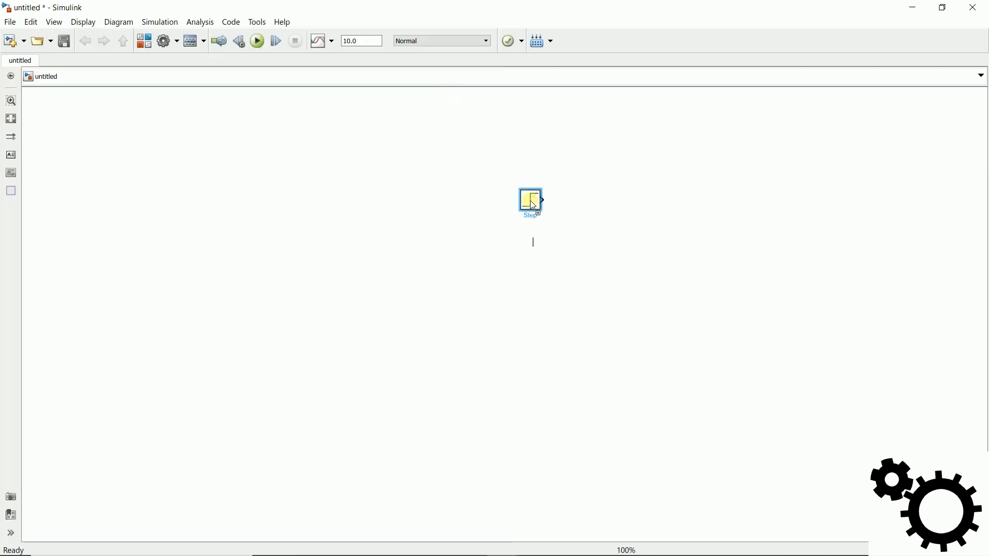
pyautogui.click(144, 44)
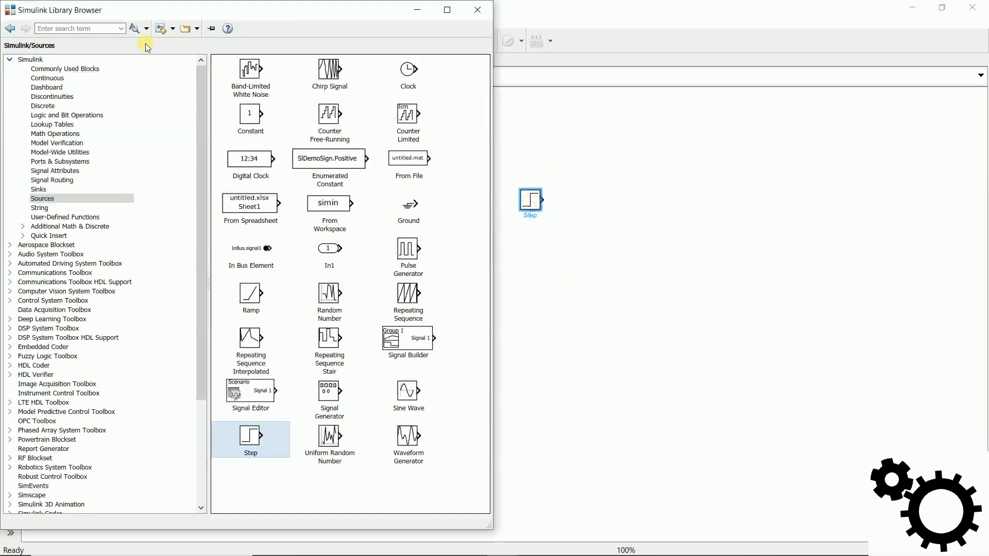
pyautogui.click(58, 80)
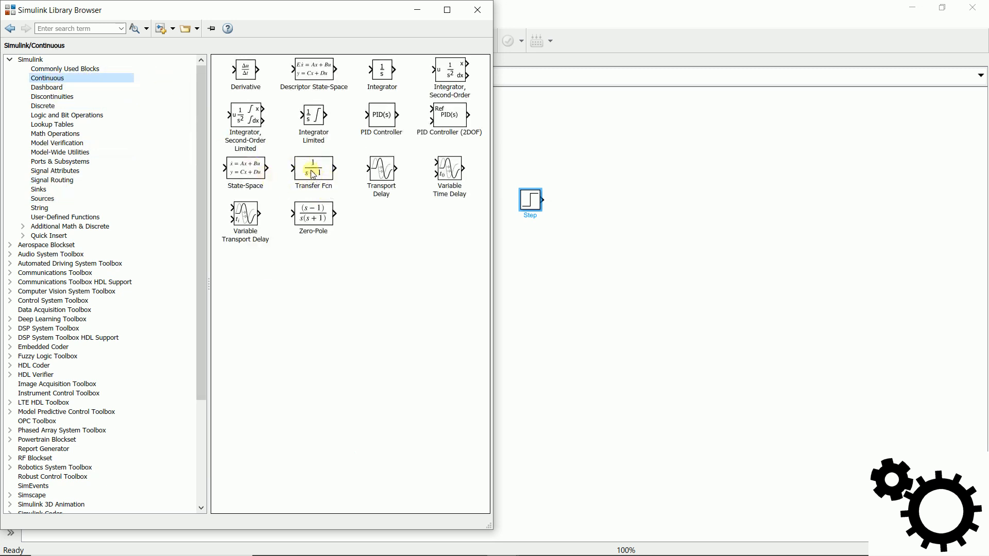
pyautogui.moveTo(313, 177); pyautogui.dragTo(632, 204)
# Add a Scope block from the Sinks library after the Transfer Fcn and give it 2 input ports.
pyautogui.click(144, 42)
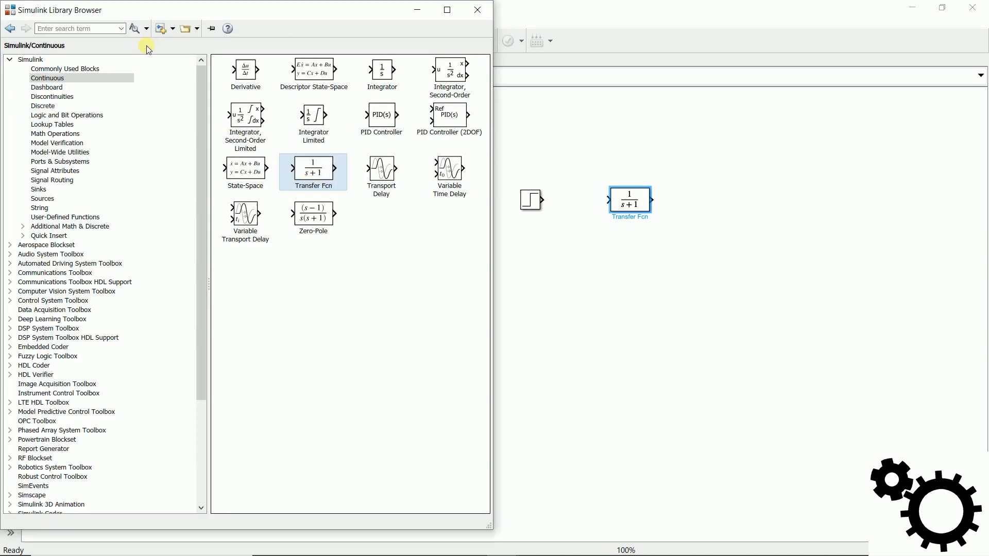
pyautogui.click(39, 189)
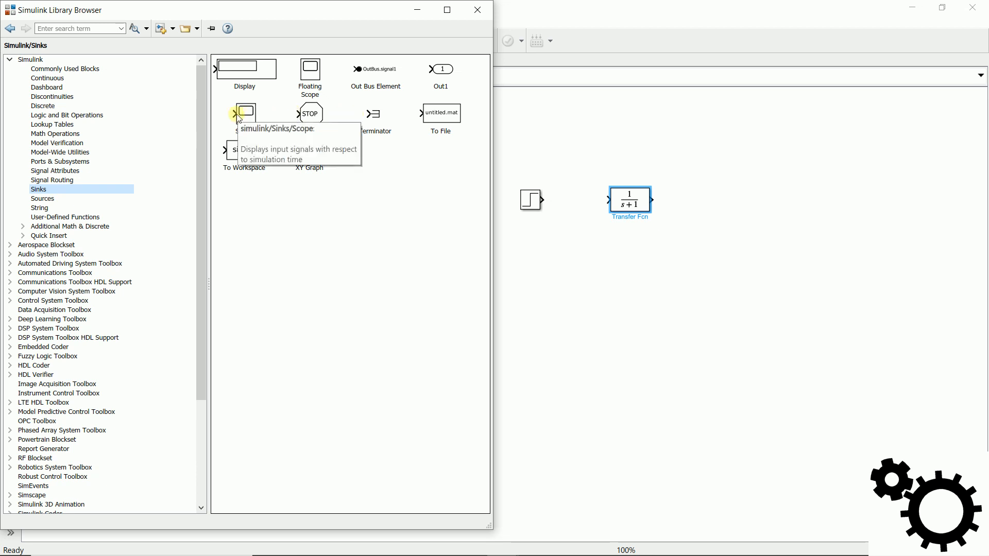
pyautogui.moveTo(239, 115); pyautogui.dragTo(744, 205)
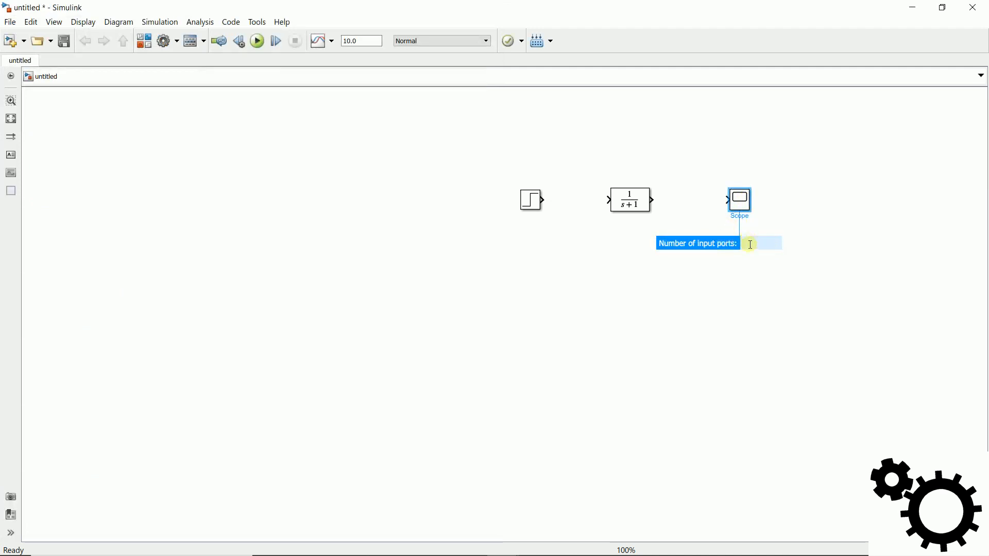
pyautogui.write('2')
pyautogui.press('Return')
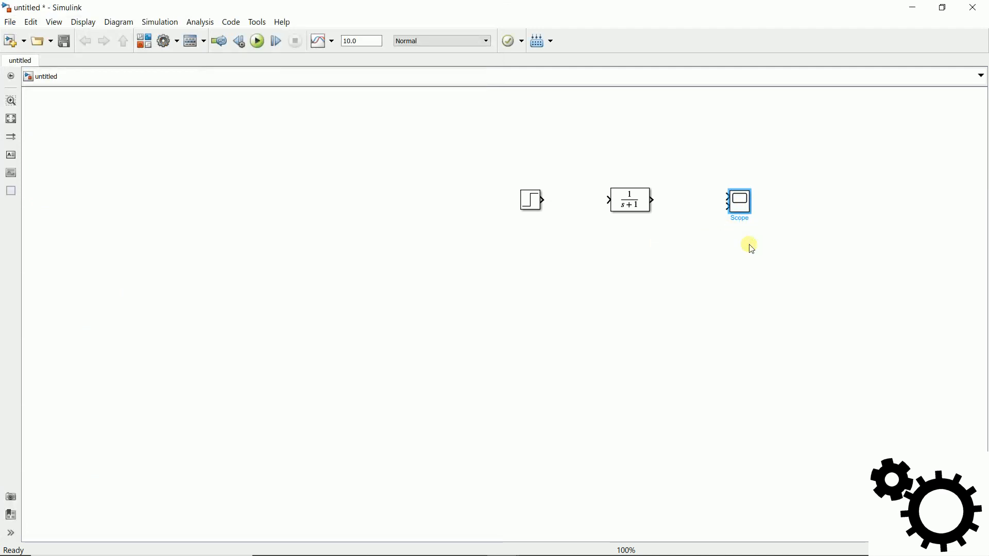
# Wire Step to Transfer Fcn, the Transfer Fcn output to the Scope's second input, and a branch of the Step signal to its first input.
pyautogui.click(748, 245)
pyautogui.moveTo(544, 200); pyautogui.dragTo(608, 200)
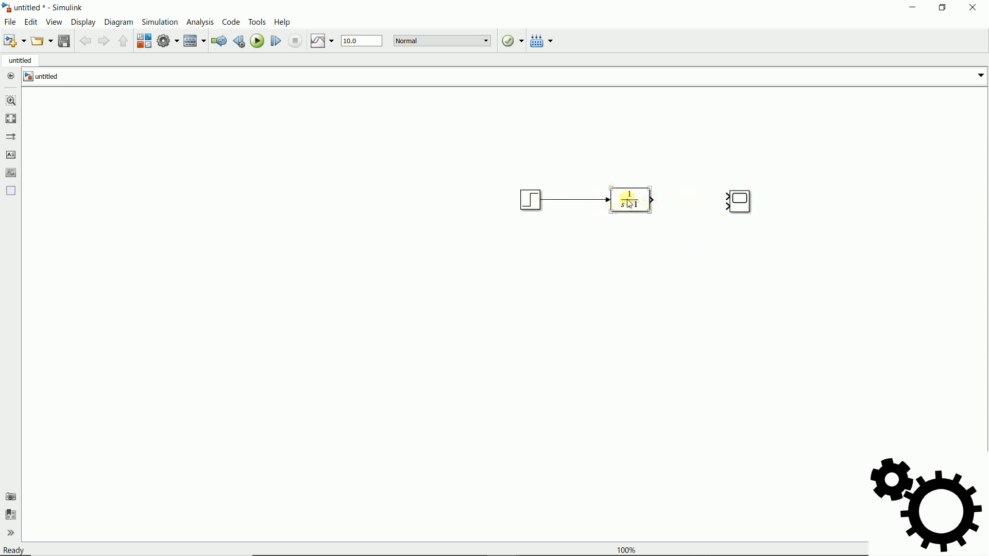
pyautogui.moveTo(651, 200); pyautogui.dragTo(547, 199)
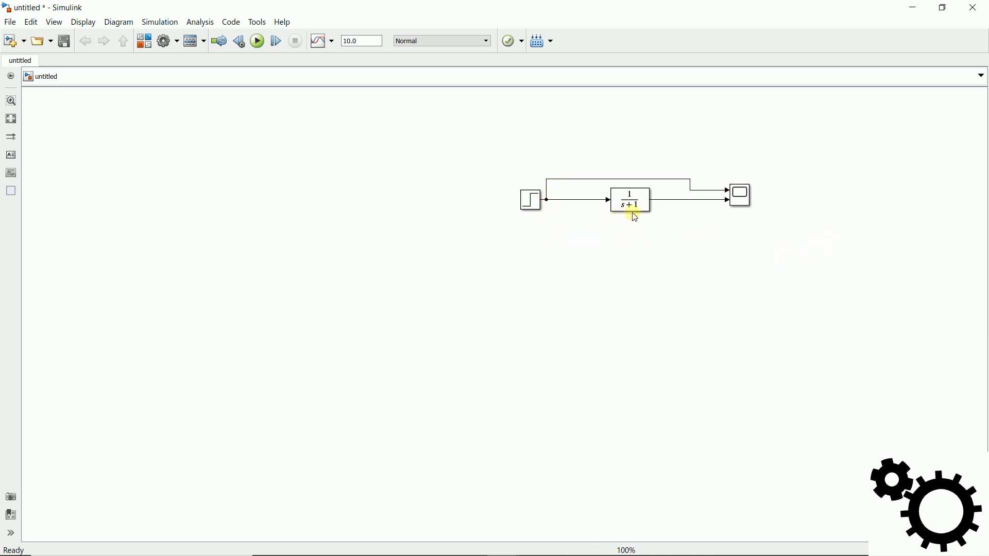
# Run the simulation and examine the step input and the transfer function response in the Scope, placed clear of the diagram.
pyautogui.click(259, 41)
pyautogui.doubleClick(741, 198)
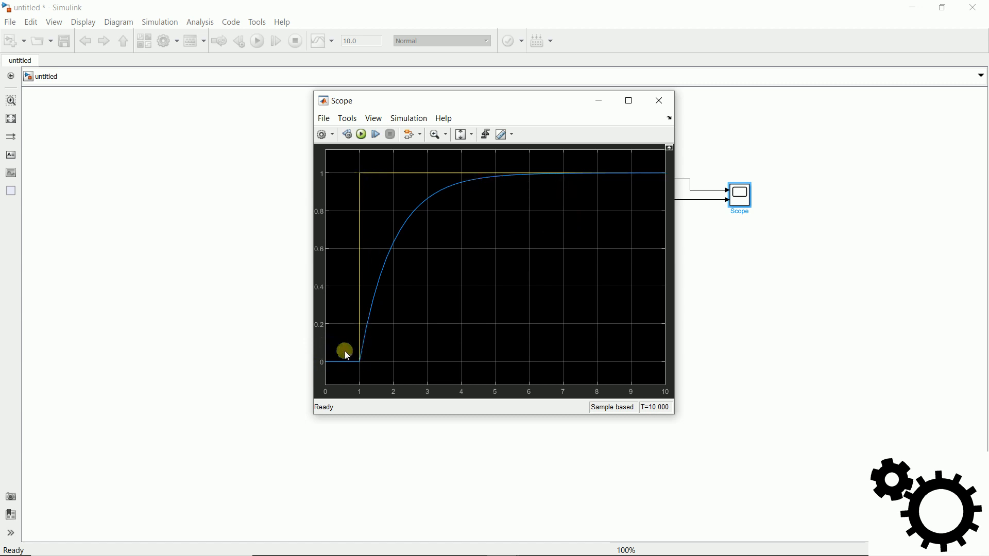
pyautogui.moveTo(441, 102); pyautogui.dragTo(231, 111)
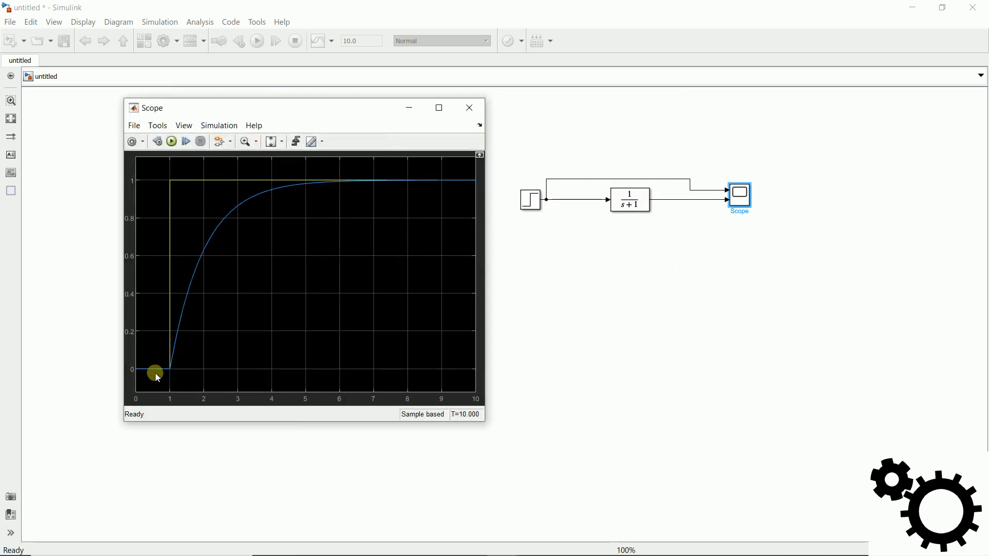
pyautogui.click(470, 108)
# Set the Step block's step time to 2.
pyautogui.doubleClick(535, 200)
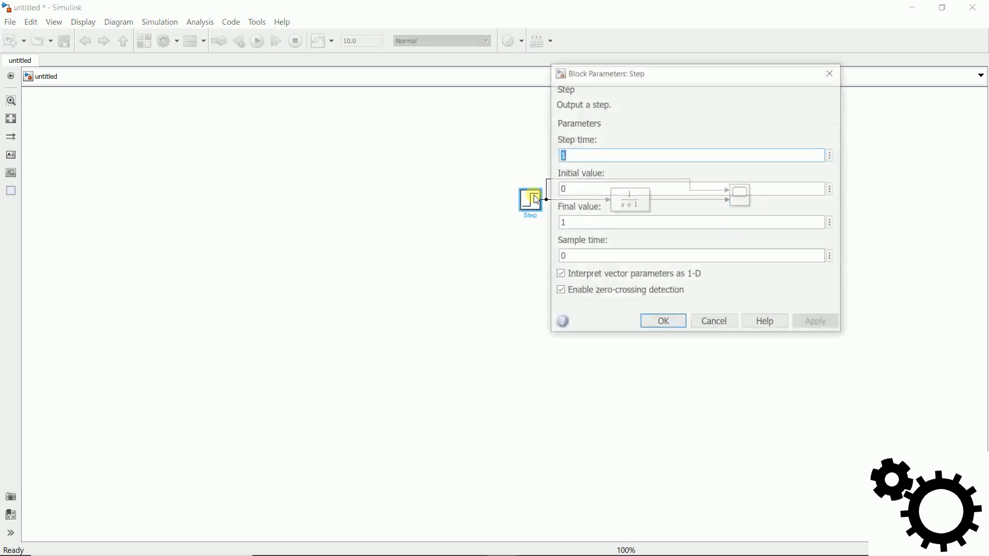
pyautogui.click(586, 152)
pyautogui.press('BackSpace')
pyautogui.write('2')
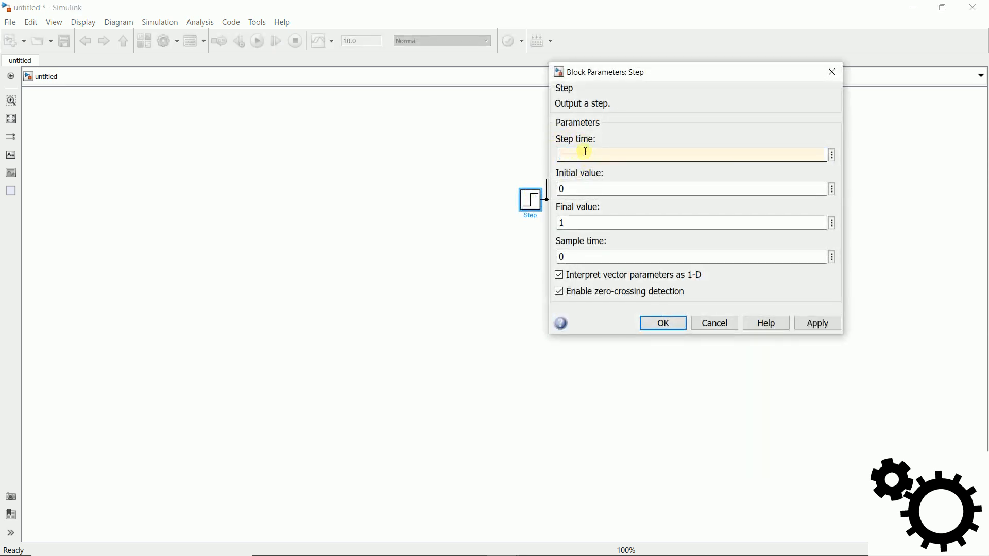
pyautogui.click(676, 325)
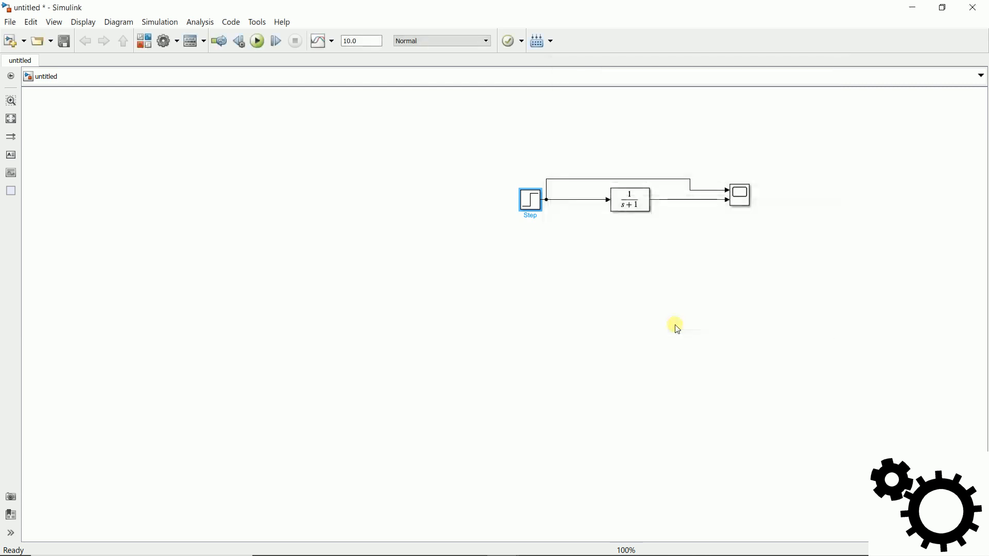
# Rerun the simulation and check the delayed step and its response in the Scope.
pyautogui.click(263, 47)
pyautogui.doubleClick(742, 194)
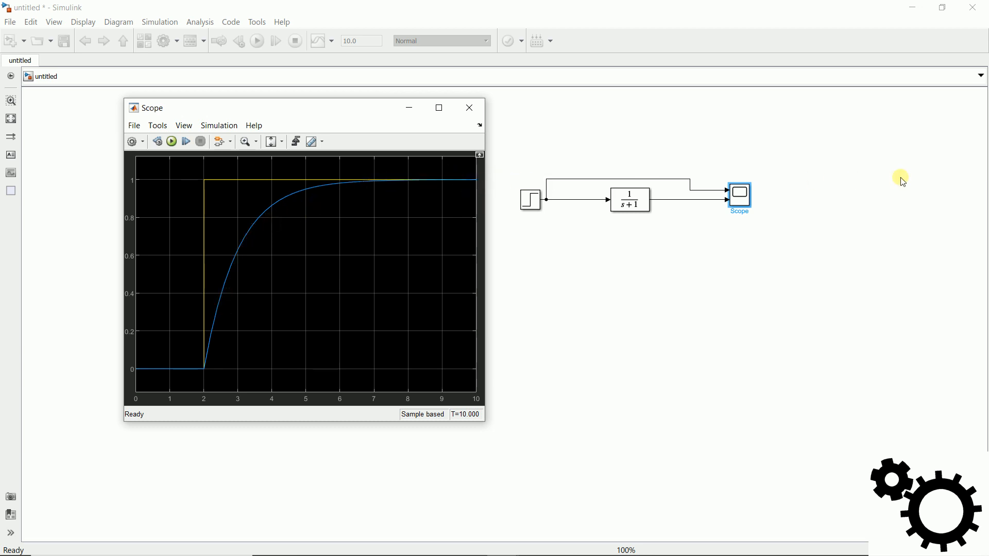
pyautogui.click(469, 108)
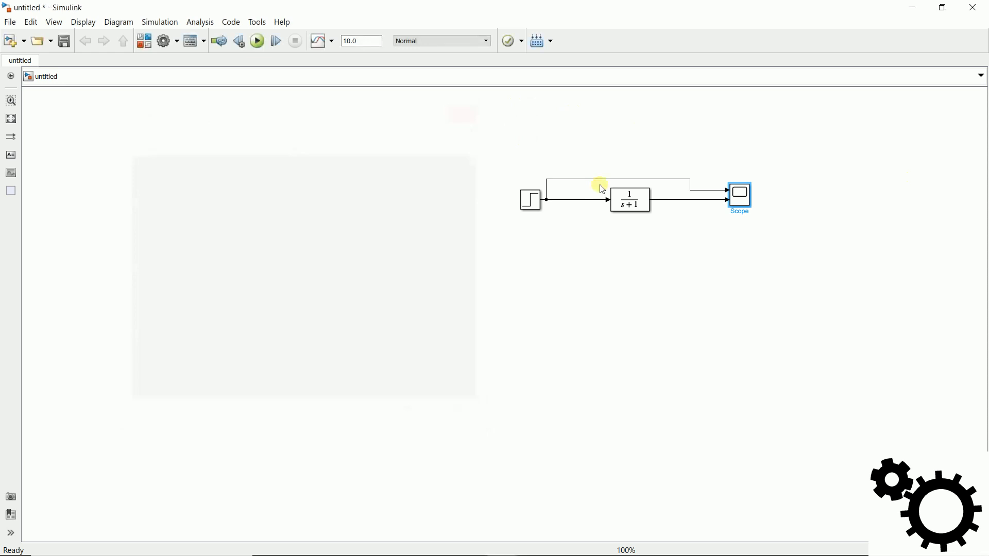
# Set the Transfer Fcn numerator coefficients to [3] and the denominator coefficients to [1 -2].
pyautogui.doubleClick(639, 208)
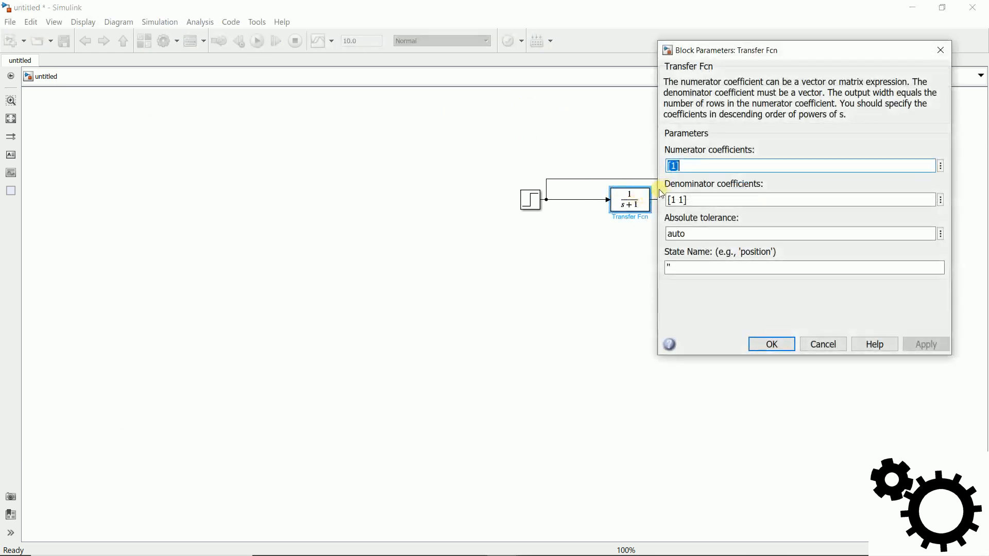
pyautogui.moveTo(668, 199); pyautogui.dragTo(688, 199)
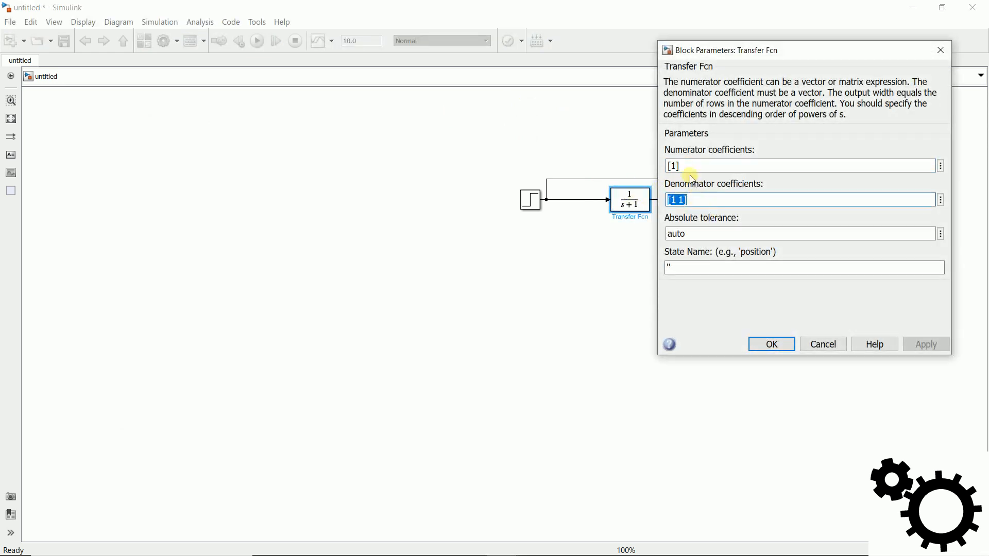
pyautogui.click(676, 166)
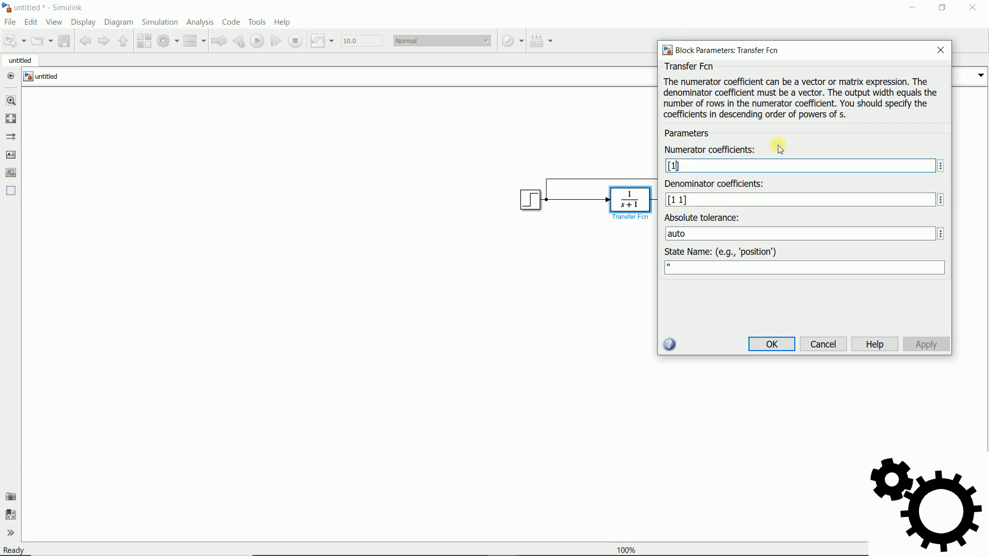
pyautogui.hotkey('shift', 'Left')
pyautogui.write('3')
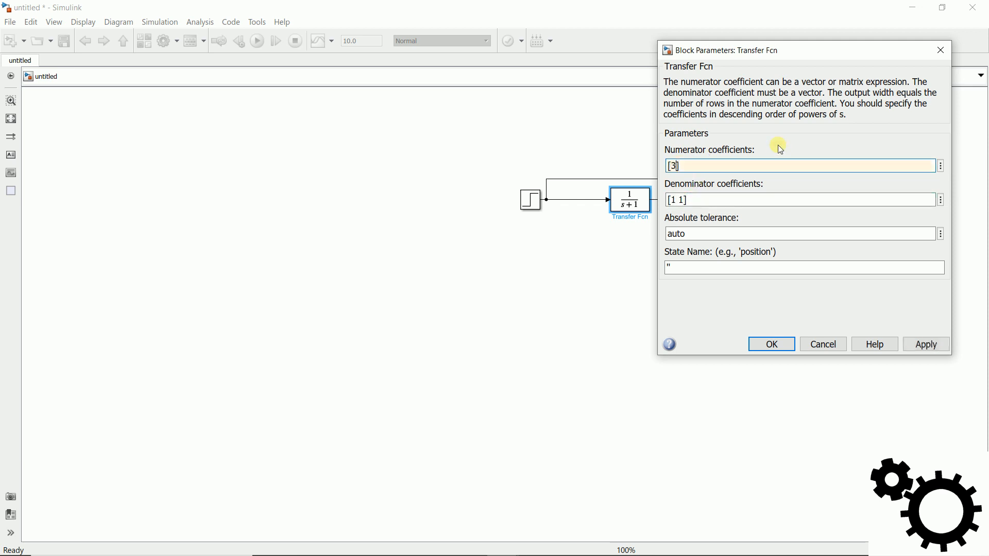
pyautogui.click(679, 202)
pyautogui.click(683, 201)
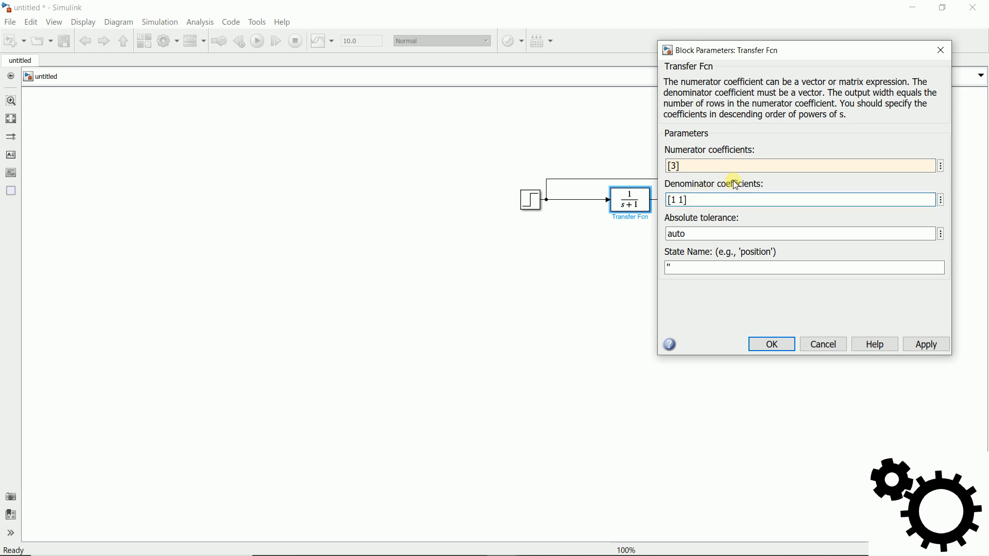
pyautogui.press('Delete')
pyautogui.write('2')
pyautogui.write('-')
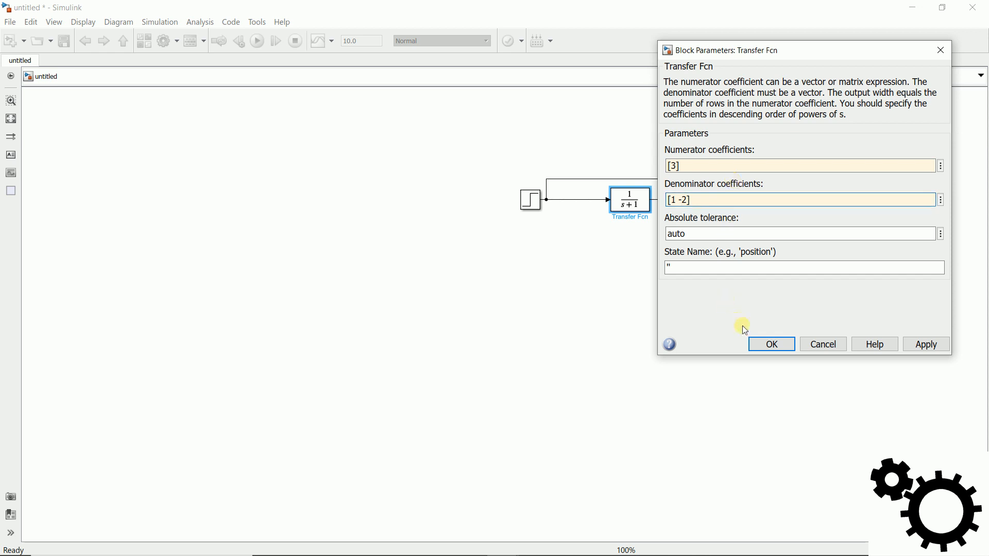
pyautogui.click(758, 350)
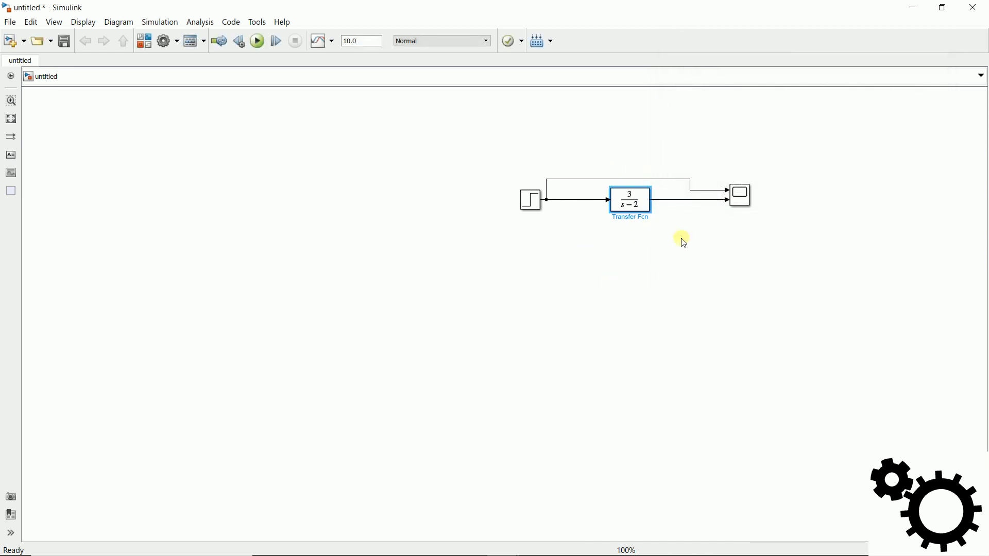
# Simulate the model with the changed transfer function and examine its open-loop response in the Scope.
pyautogui.click(256, 41)
pyautogui.click(738, 197)
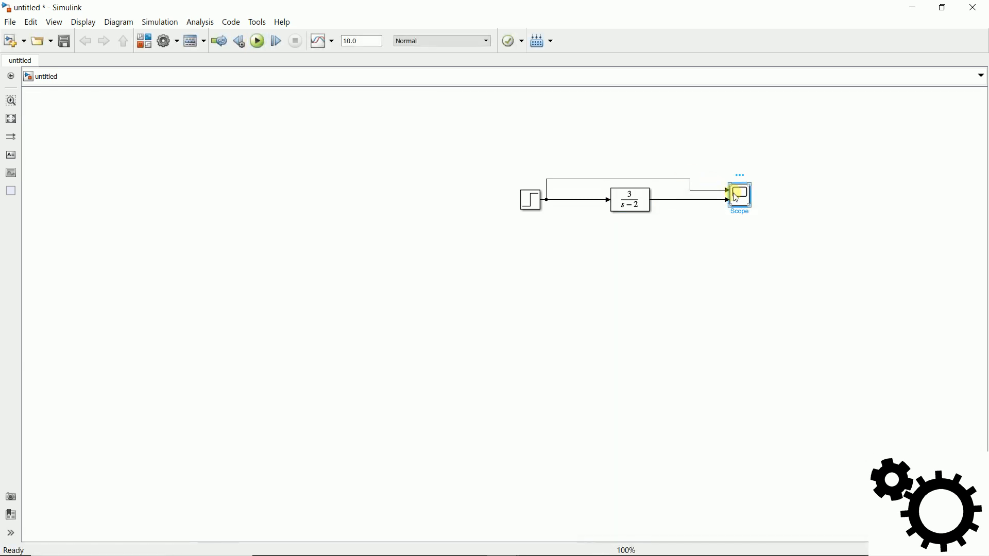
pyautogui.doubleClick(737, 197)
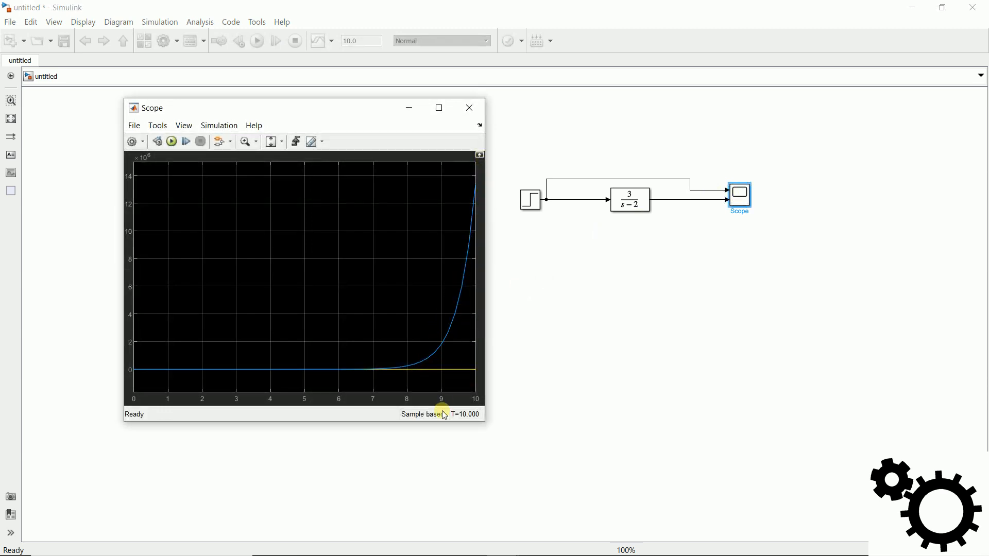
pyautogui.click(469, 109)
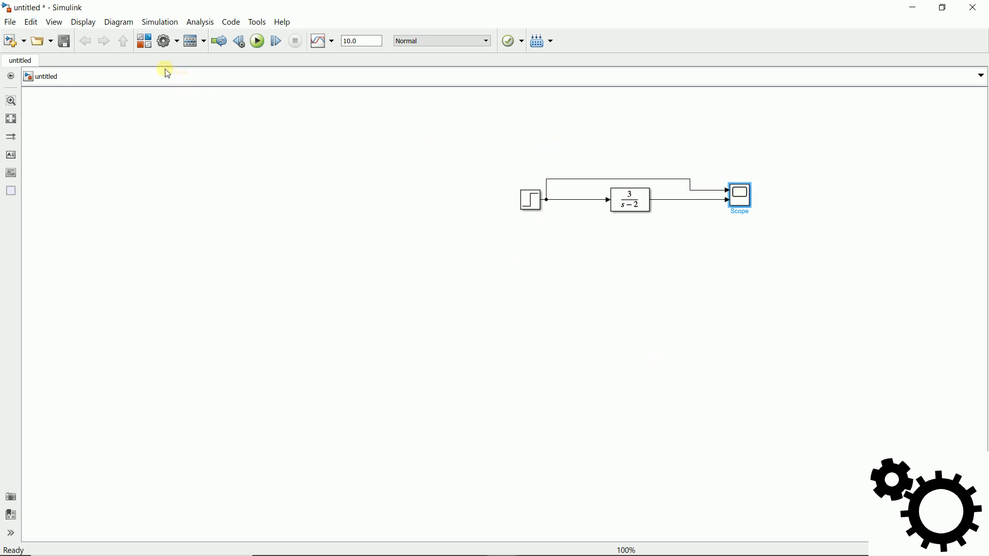
# Add a Sum block from the Math Operations library and insert it into the line between the Step and Transfer Fcn blocks.
pyautogui.click(152, 46)
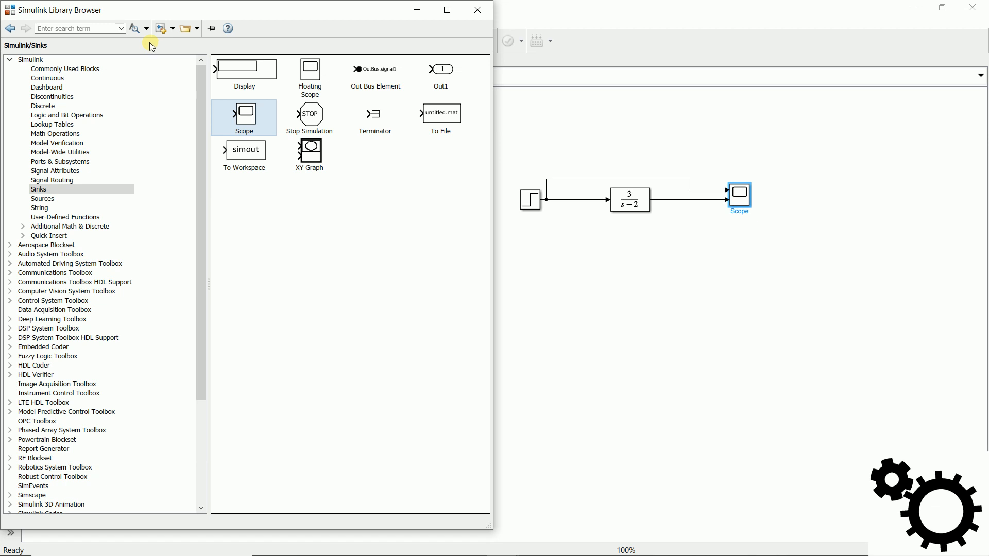
pyautogui.click(59, 135)
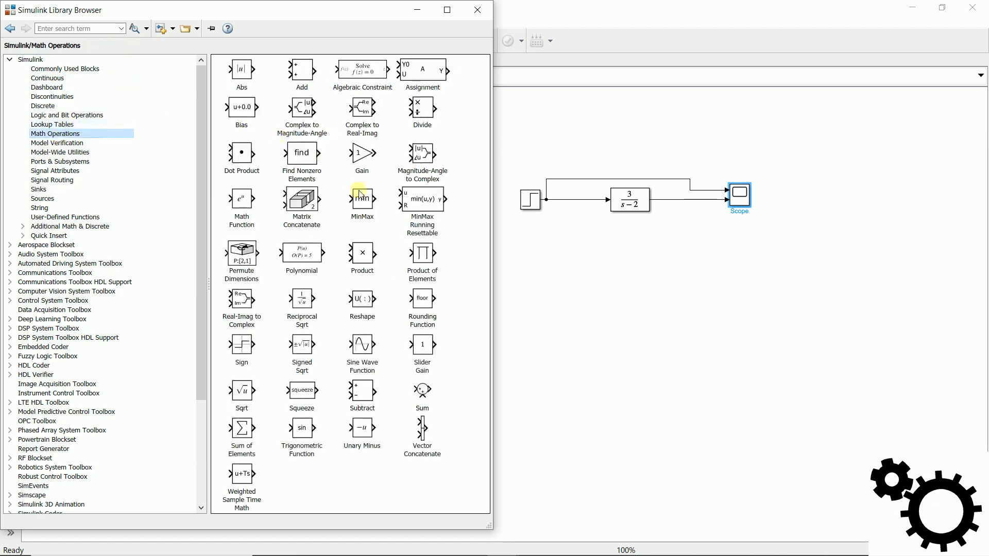
pyautogui.click(422, 393)
pyautogui.moveTo(422, 394)
pyautogui.mouseDown()
pyautogui.moveTo(566, 240)
pyautogui.moveTo(580, 212)
pyautogui.mouseUp()
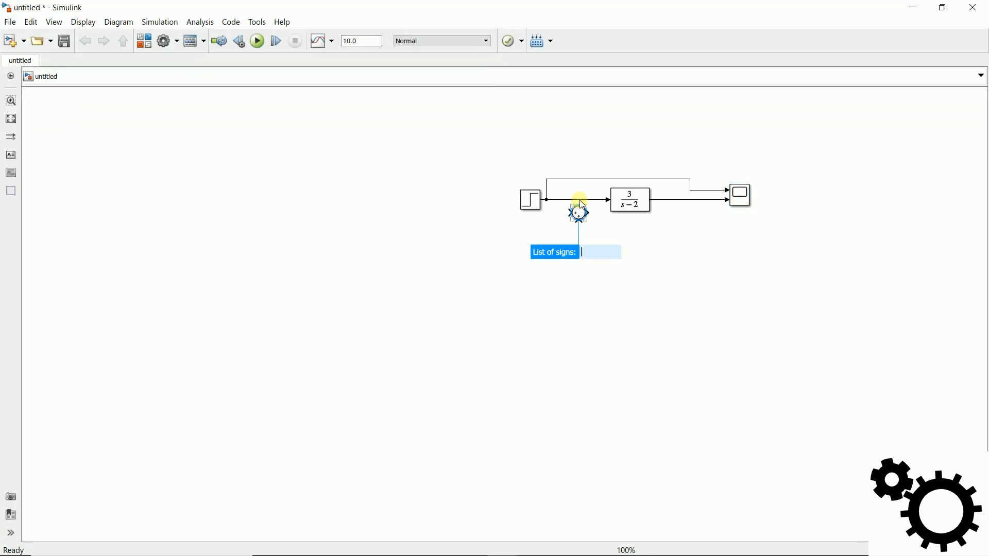
pyautogui.click(565, 203)
pyautogui.click(534, 204)
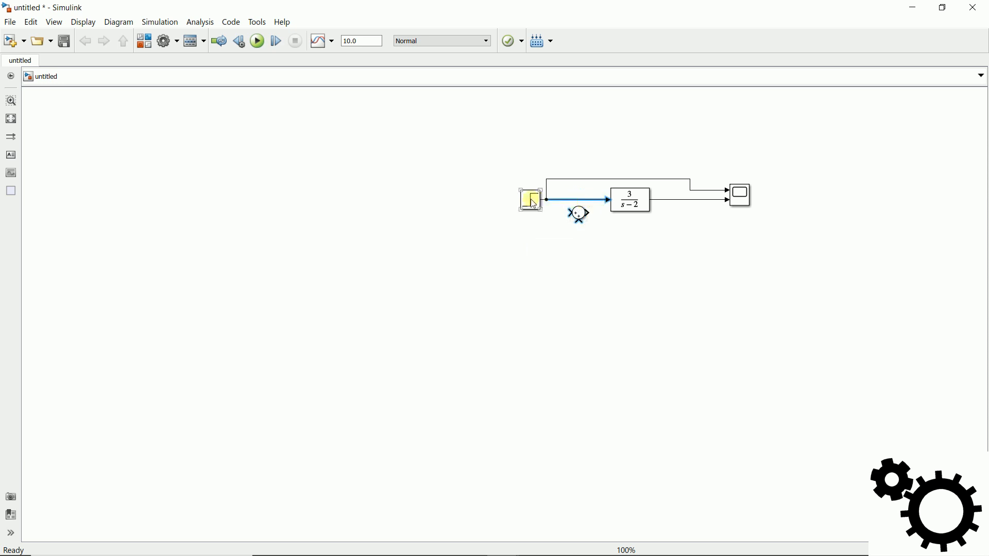
pyautogui.click(590, 201)
pyautogui.moveTo(580, 214)
pyautogui.mouseDown()
pyautogui.moveTo(579, 203)
pyautogui.moveTo(541, 200)
pyautogui.moveTo(605, 199)
pyautogui.mouseUp()
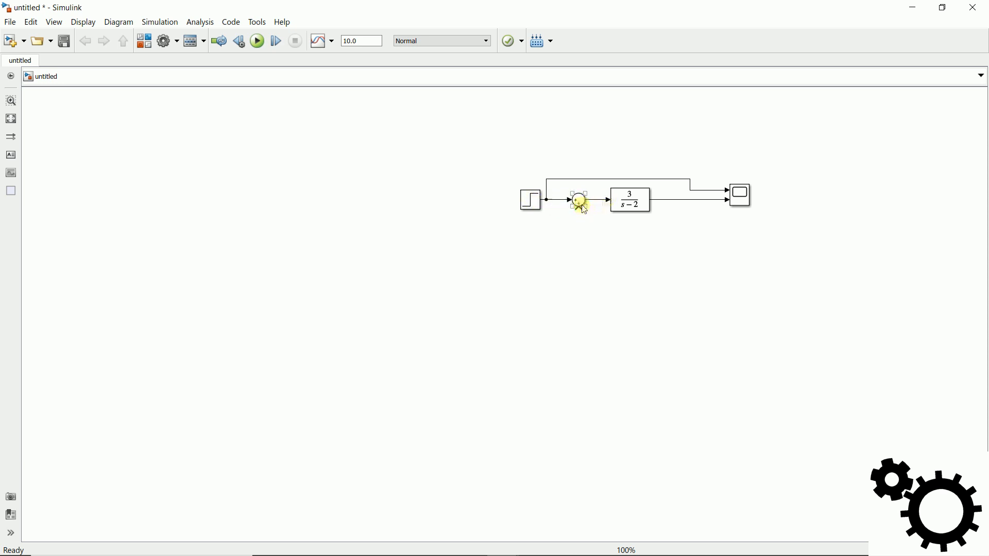
# Set the Sum block's list of signs to |+- and connect the Transfer Fcn output back to its negative input.
pyautogui.click(580, 201)
pyautogui.doubleClick(580, 201)
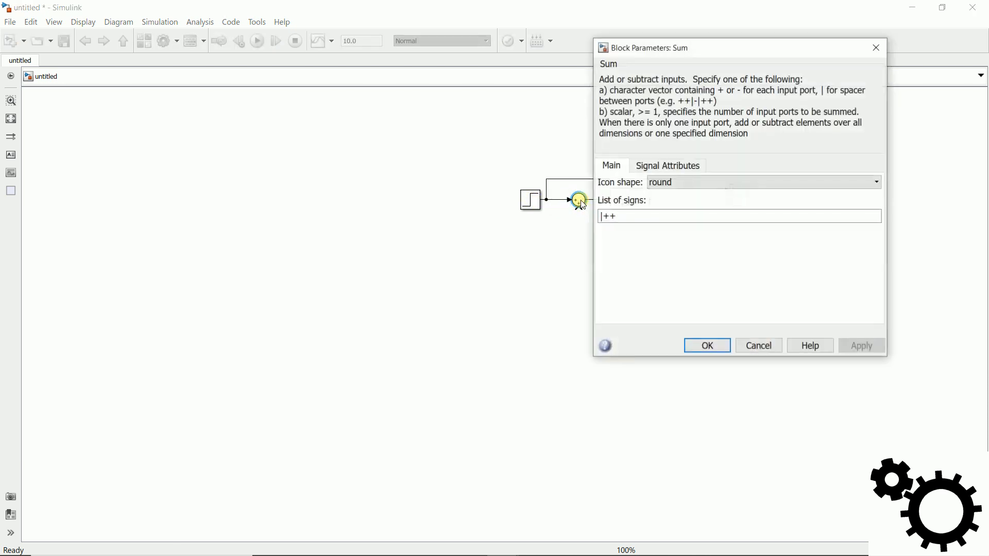
pyautogui.moveTo(592, 215); pyautogui.dragTo(629, 216)
pyautogui.click(633, 217)
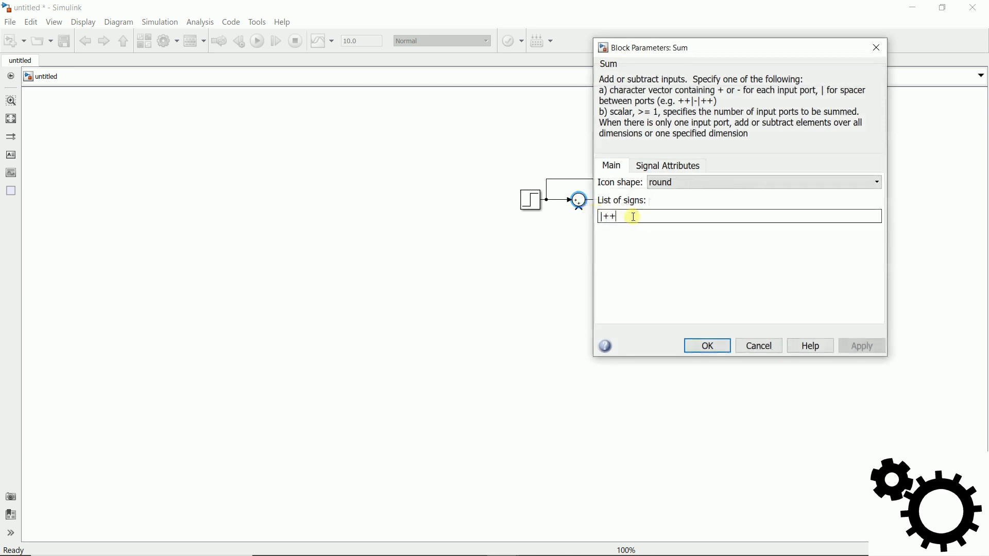
pyautogui.press('BackSpace')
pyautogui.write('-')
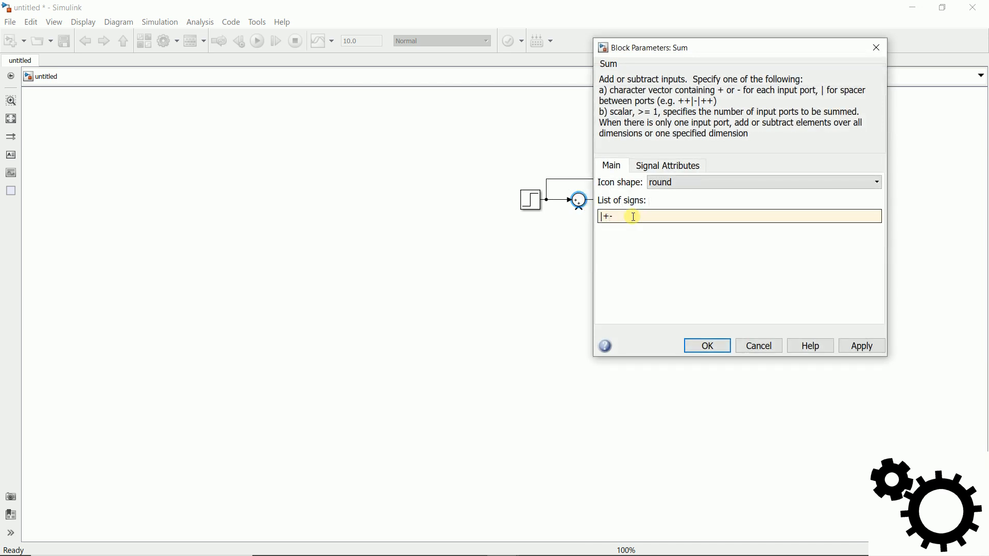
pyautogui.click(704, 343)
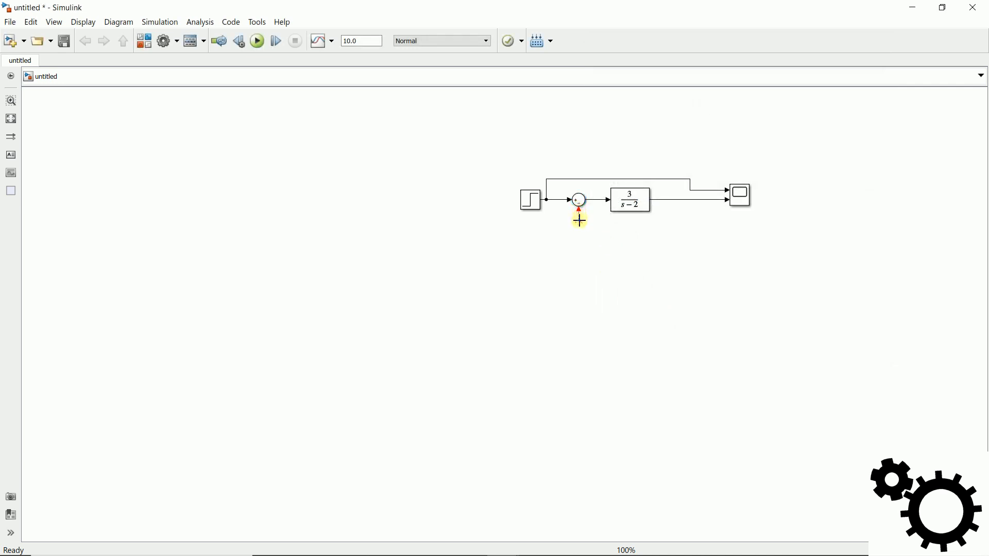
pyautogui.moveTo(580, 220); pyautogui.dragTo(661, 201)
# Simulate the closed-loop model and examine the feedback response against the step input in the Scope.
pyautogui.click(258, 42)
pyautogui.doubleClick(746, 202)
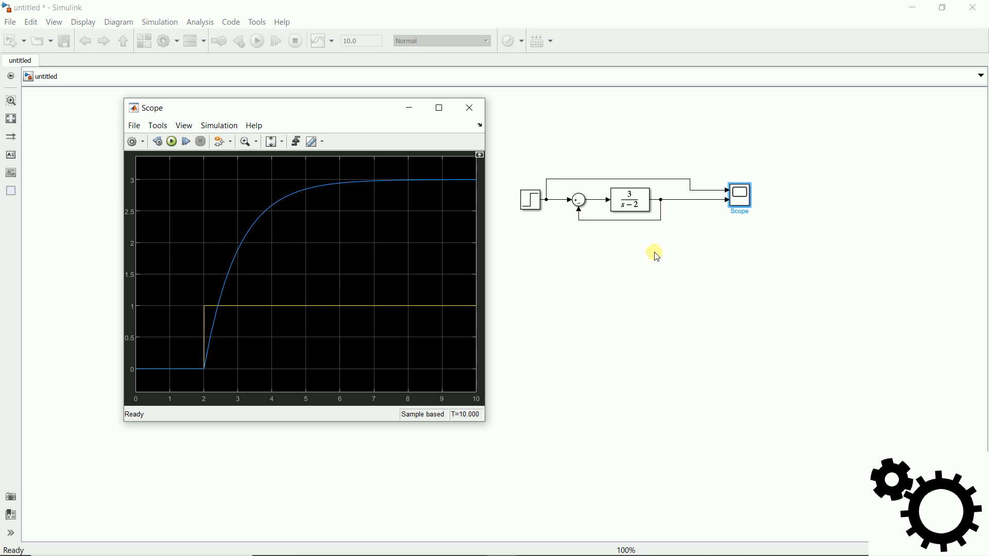
pyautogui.click(470, 107)
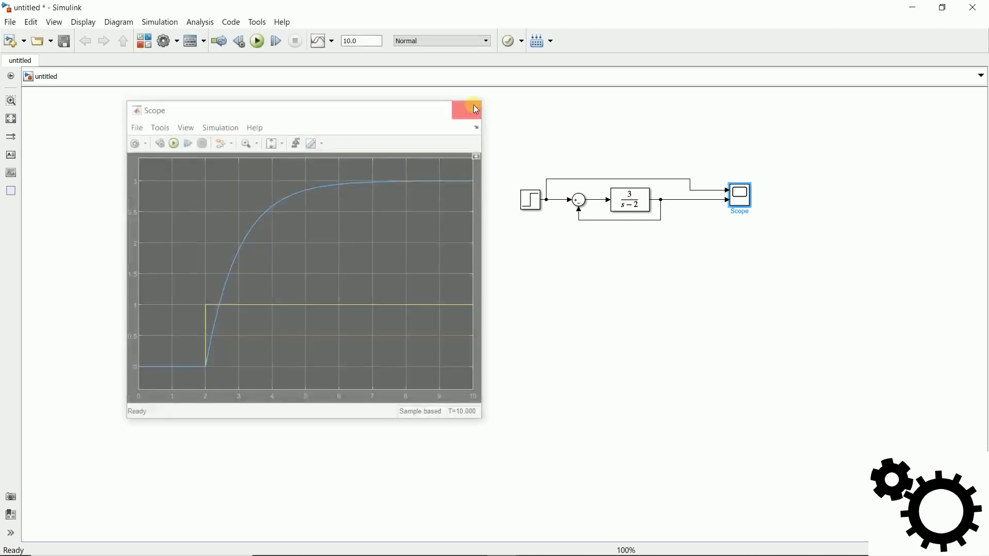